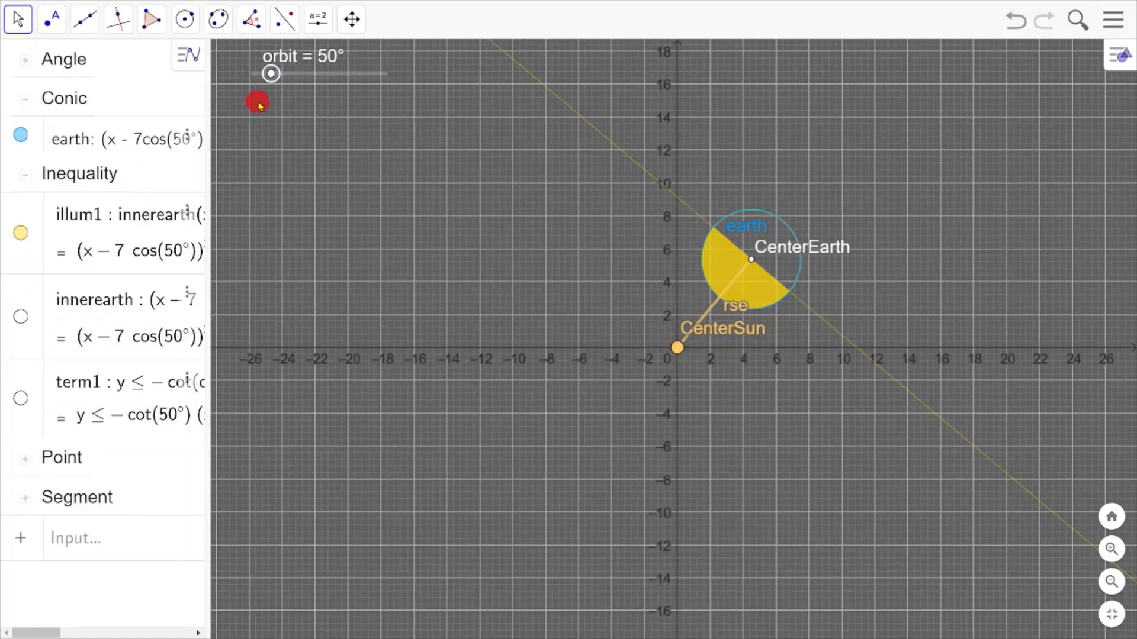
Set the orbit slider to 0°
{"action": "left_click_drag", "start_coordinate": [271, 74], "coordinate": [251, 70]}
{"action": "left_click", "coordinate": [313, 171]}
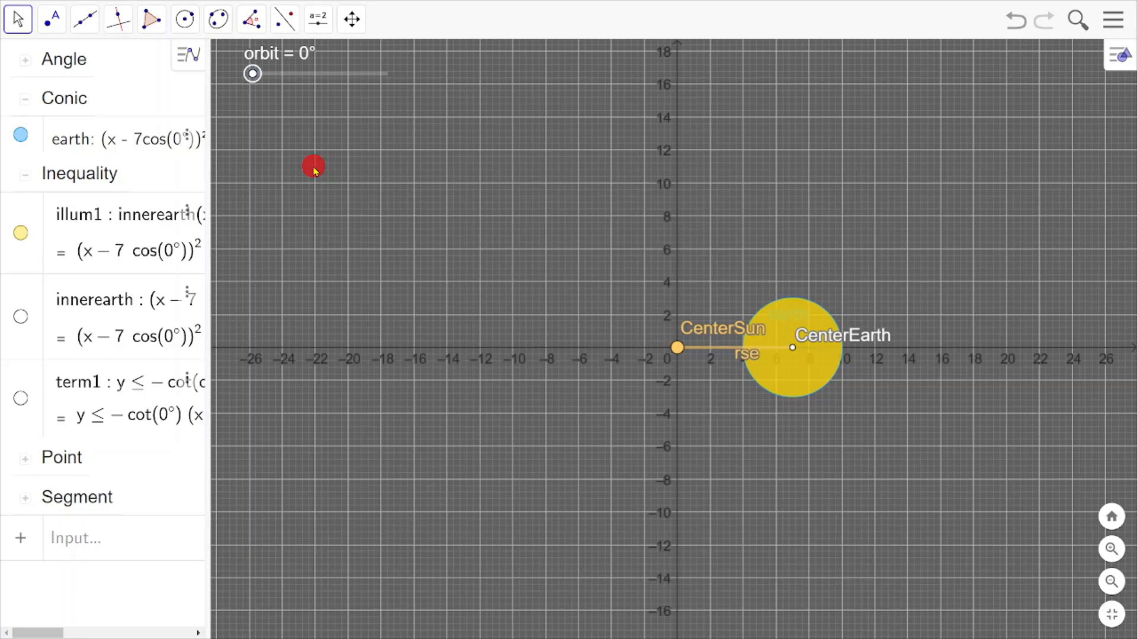
{"action": "mouse_move", "coordinate": [252, 75]}
{"action": "left_mouse_down"}
{"action": "mouse_move", "coordinate": [266, 74]}
{"action": "mouse_move", "coordinate": [246, 75]}
{"action": "left_mouse_up"}
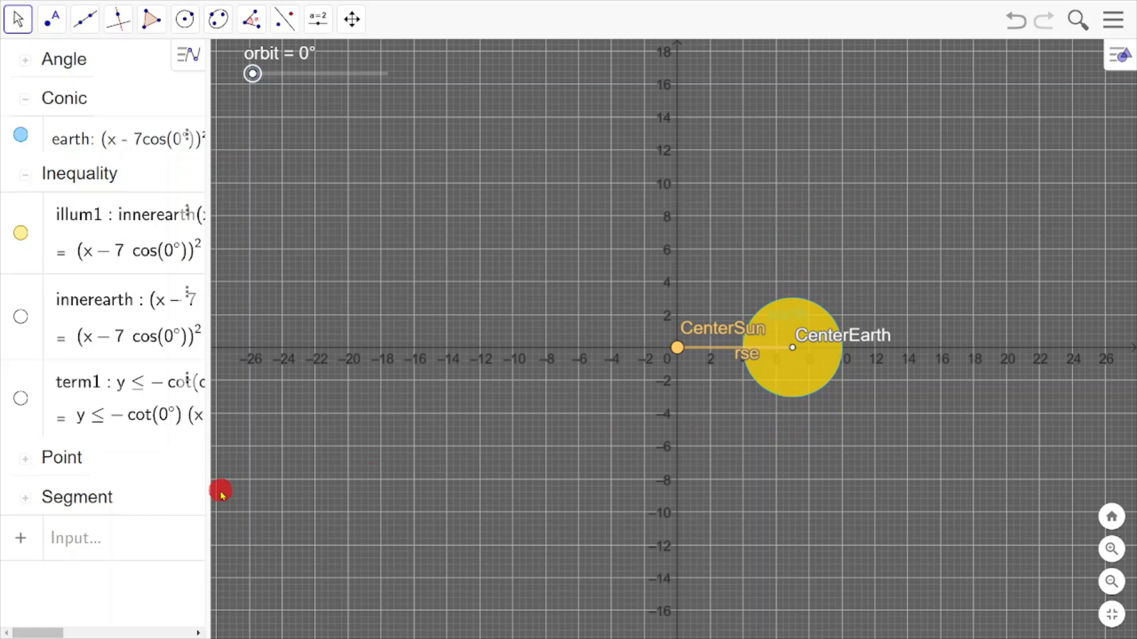
Add the inequality x < 7 to the construction
{"action": "left_click", "coordinate": [83, 533]}
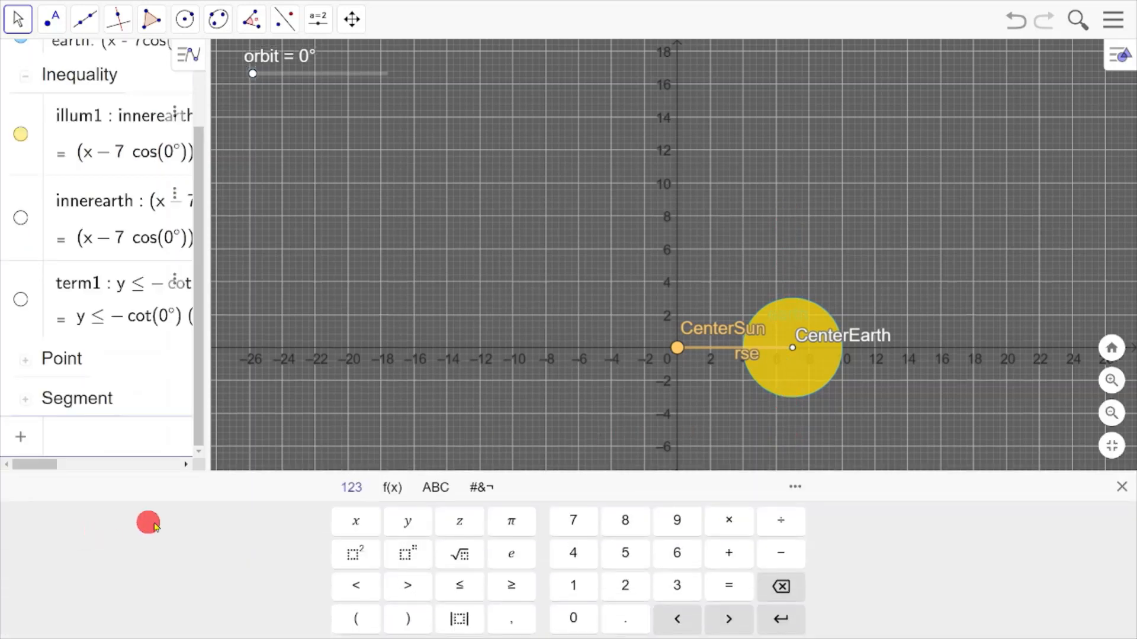
{"action": "type", "text": "x "}
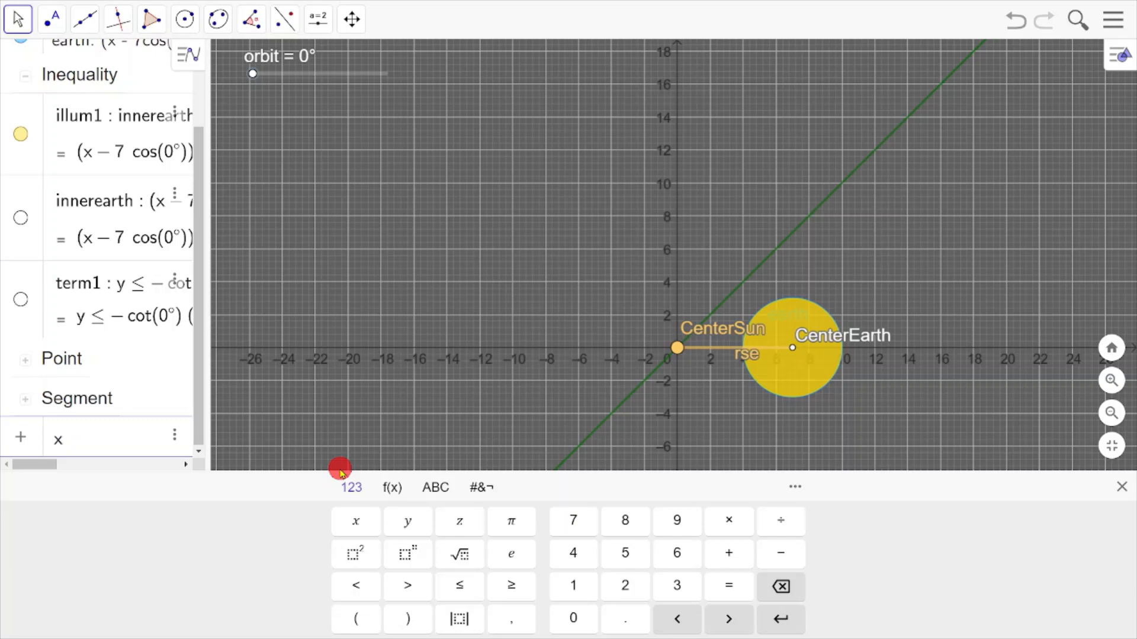
{"action": "type", "text": "< 7"}
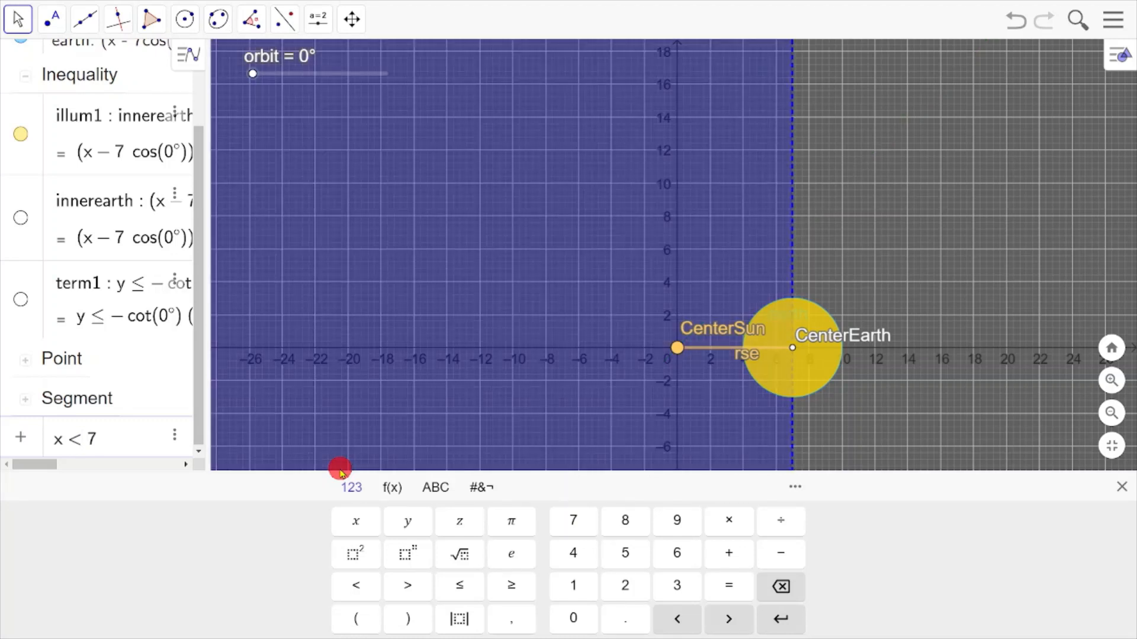
{"action": "key", "text": "Return"}
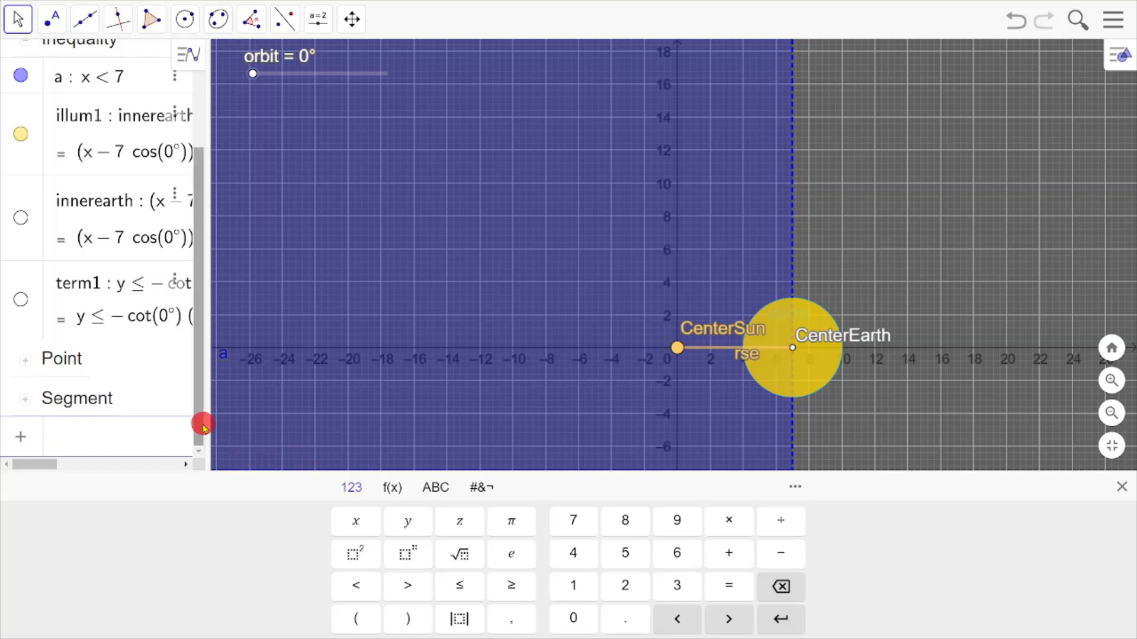
{"action": "left_click", "coordinate": [201, 311]}
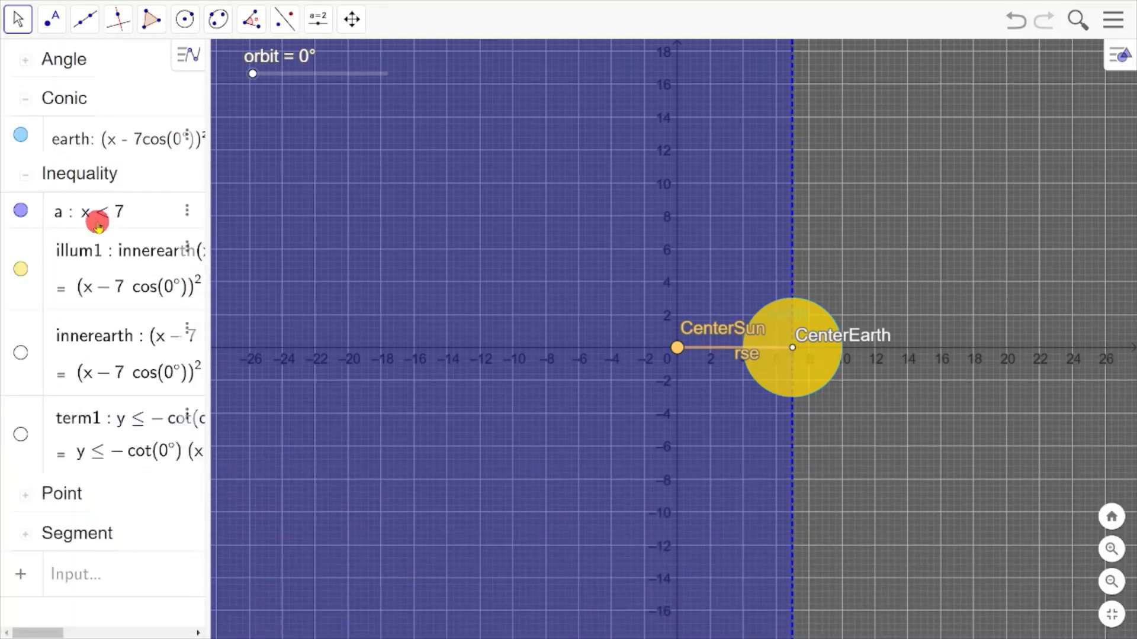
Rename the inequality x < 7 as decterm in its settings
{"action": "left_click", "coordinate": [187, 211]}
{"action": "left_click", "coordinate": [203, 261]}
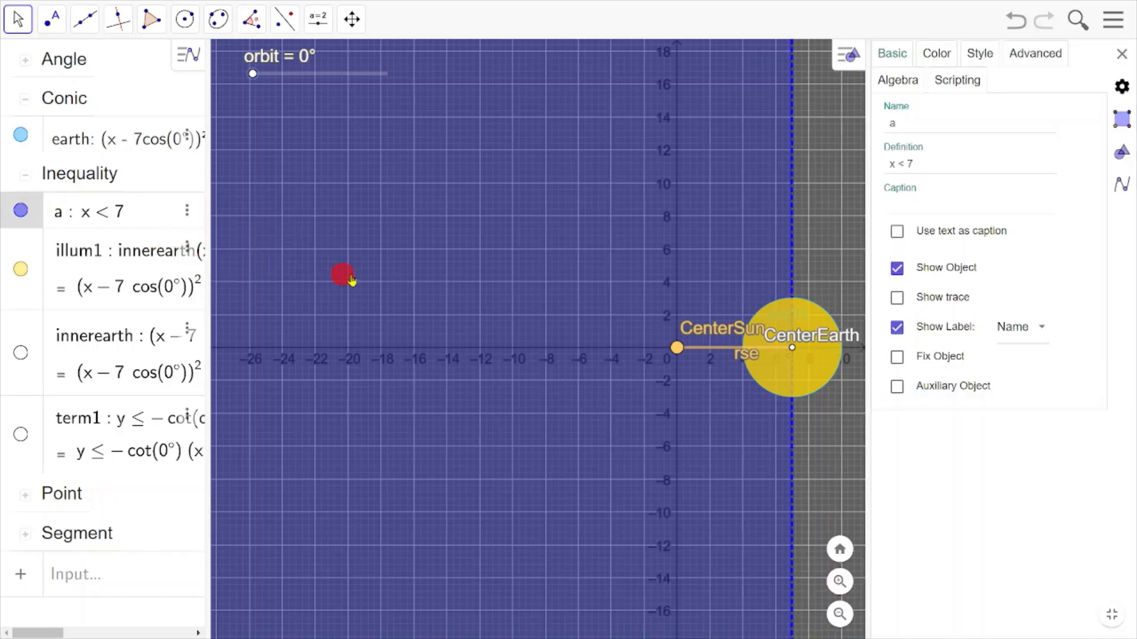
{"action": "left_click", "coordinate": [951, 125]}
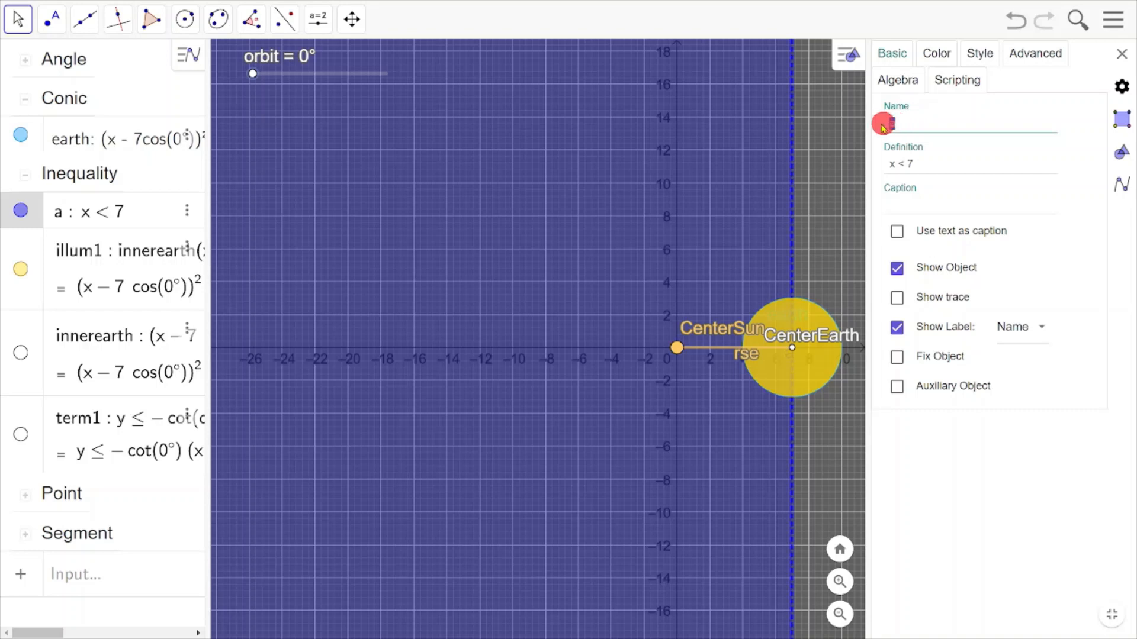
{"action": "left_click_drag", "start_coordinate": [883, 123], "coordinate": [1018, 121]}
{"action": "type", "text": "d"}
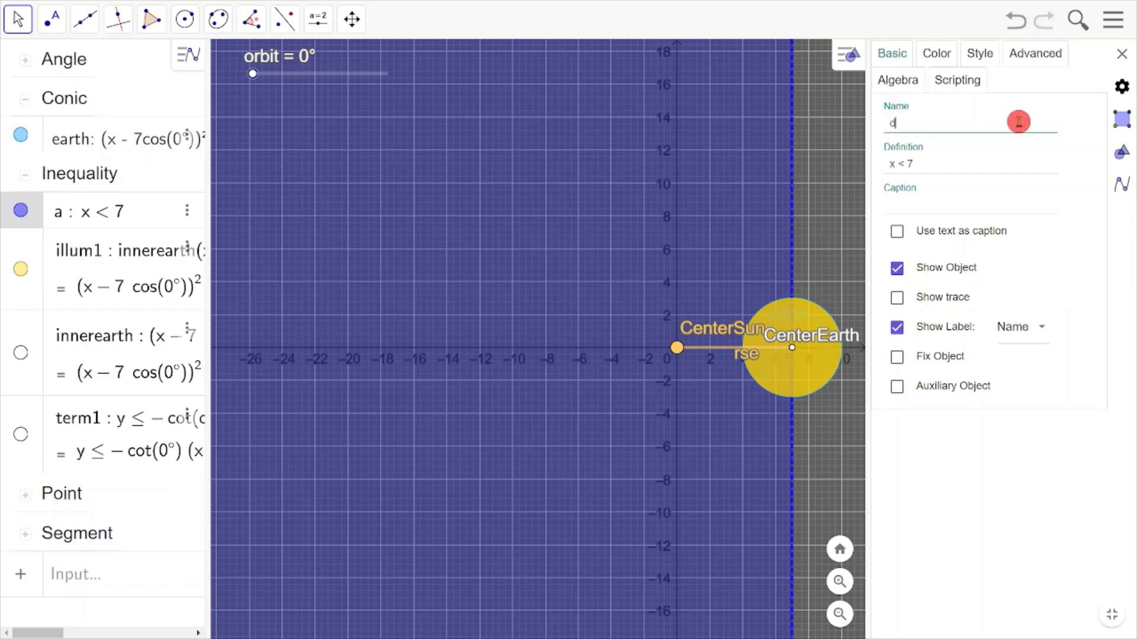
{"action": "type", "text": "ecterm"}
{"action": "left_click", "coordinate": [1121, 54]}
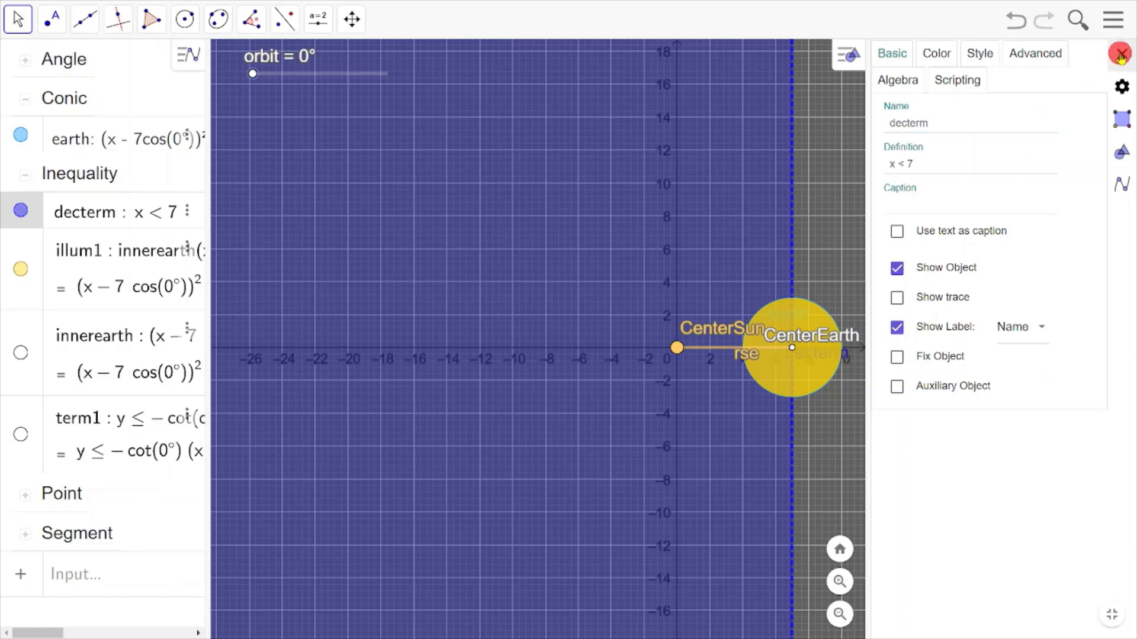
{"action": "left_click", "coordinate": [1120, 54]}
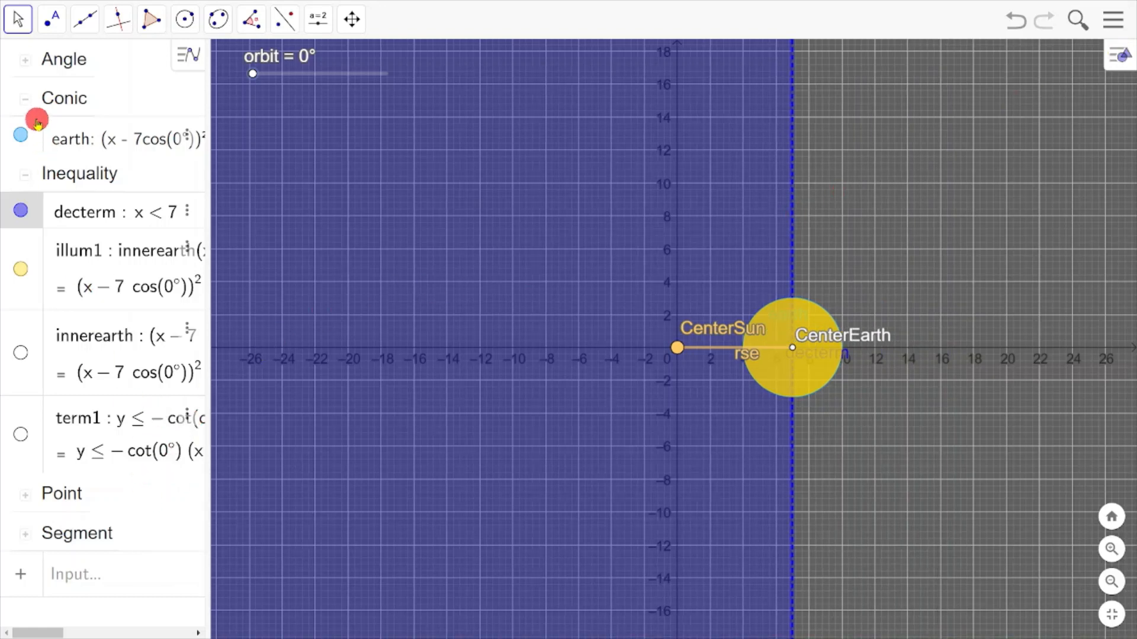
Collapse the inequality group and define a new region as innerearth ∧ decterm
{"action": "left_click", "coordinate": [25, 175]}
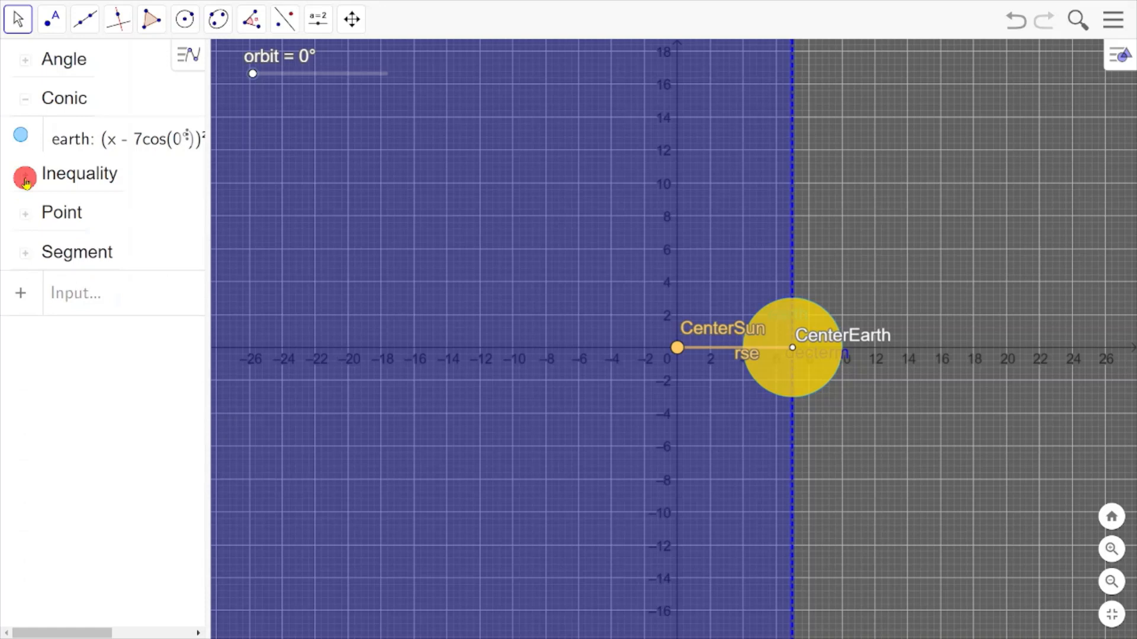
{"action": "left_click", "coordinate": [51, 294]}
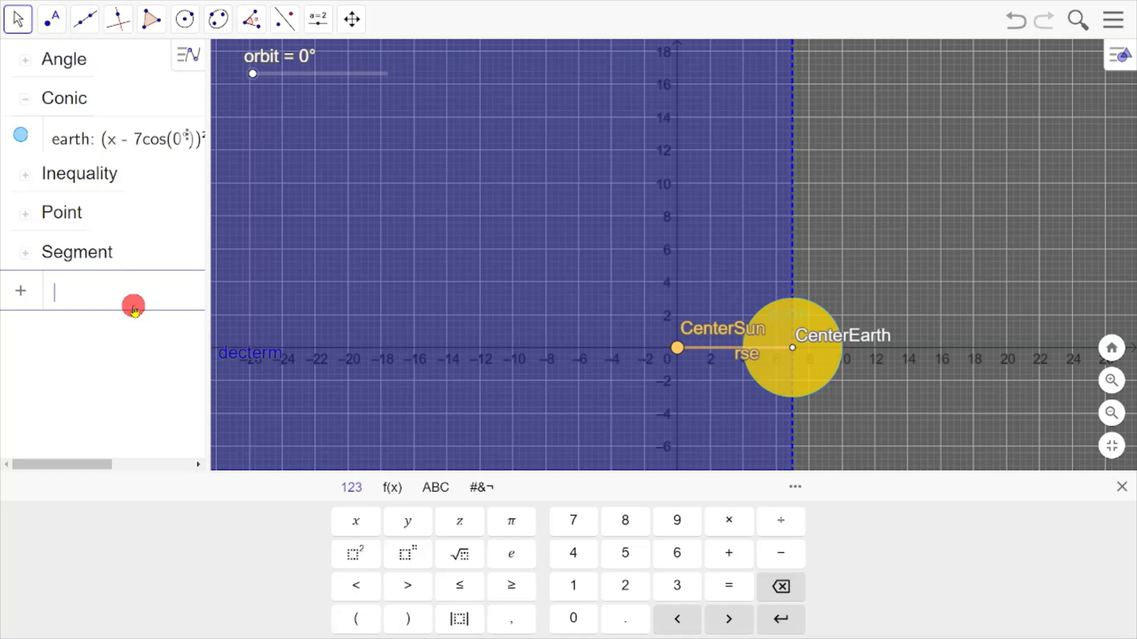
{"action": "type", "text": "innte"}
{"action": "key", "text": "BackSpace"}
{"action": "key", "text": "BackSpace"}
{"action": "type", "text": "er"}
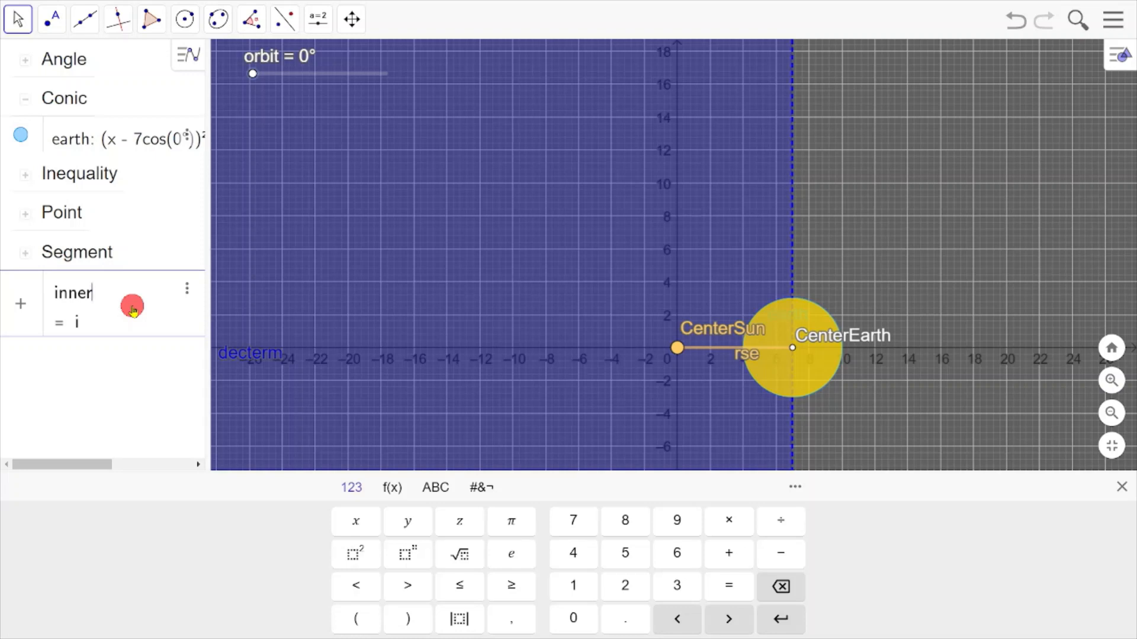
{"action": "type", "text": "earth"}
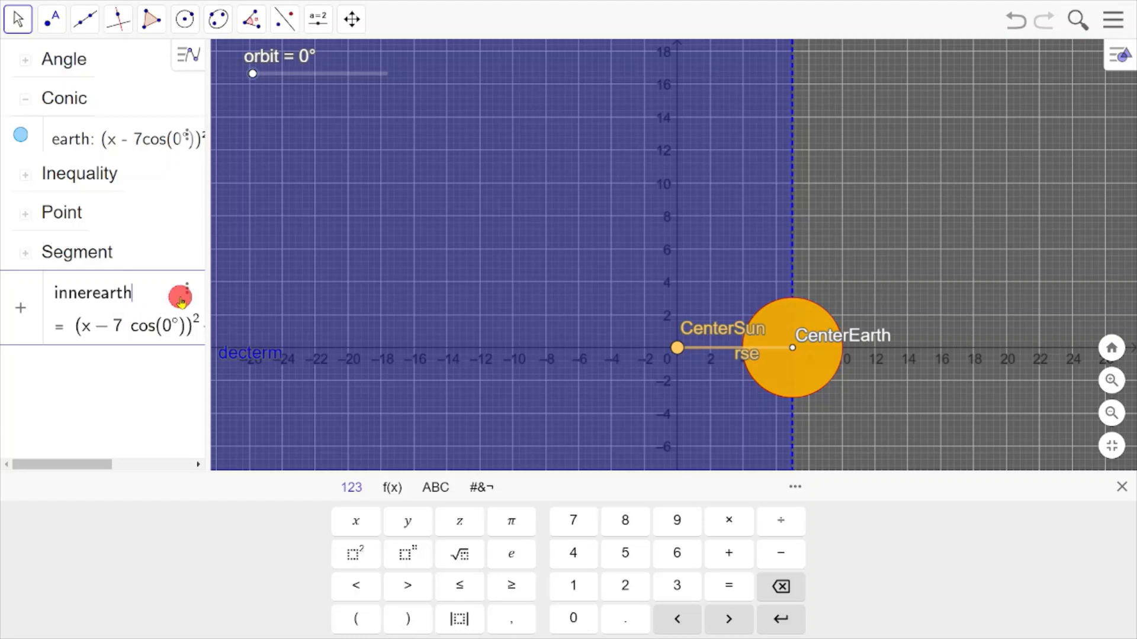
{"action": "left_click", "coordinate": [481, 486]}
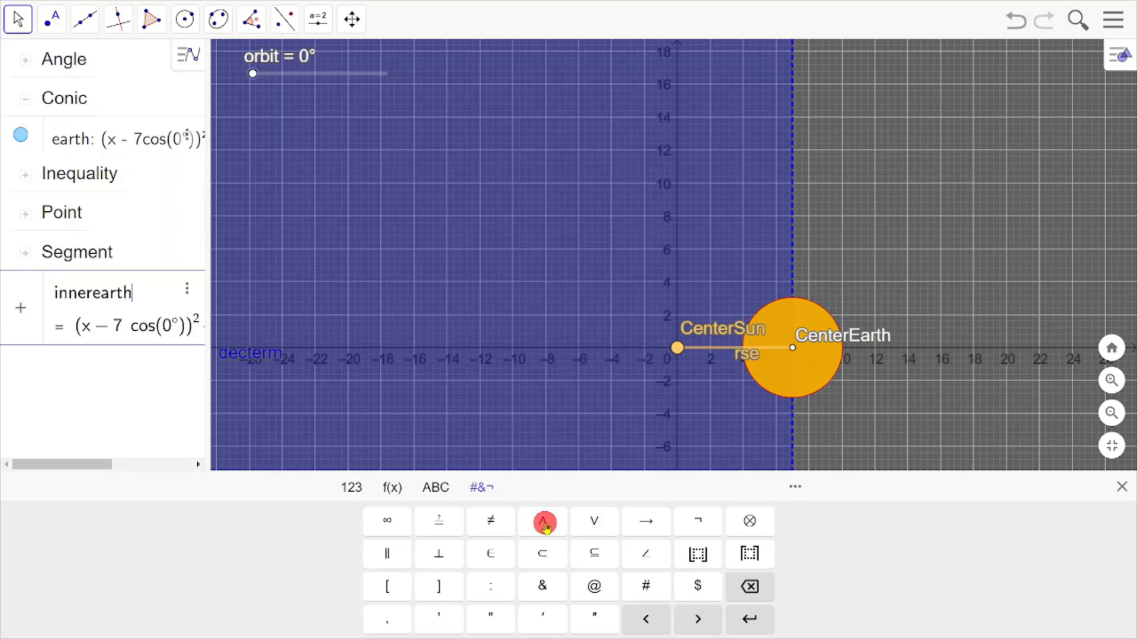
{"action": "left_click", "coordinate": [544, 523]}
{"action": "type", "text": "decter"}
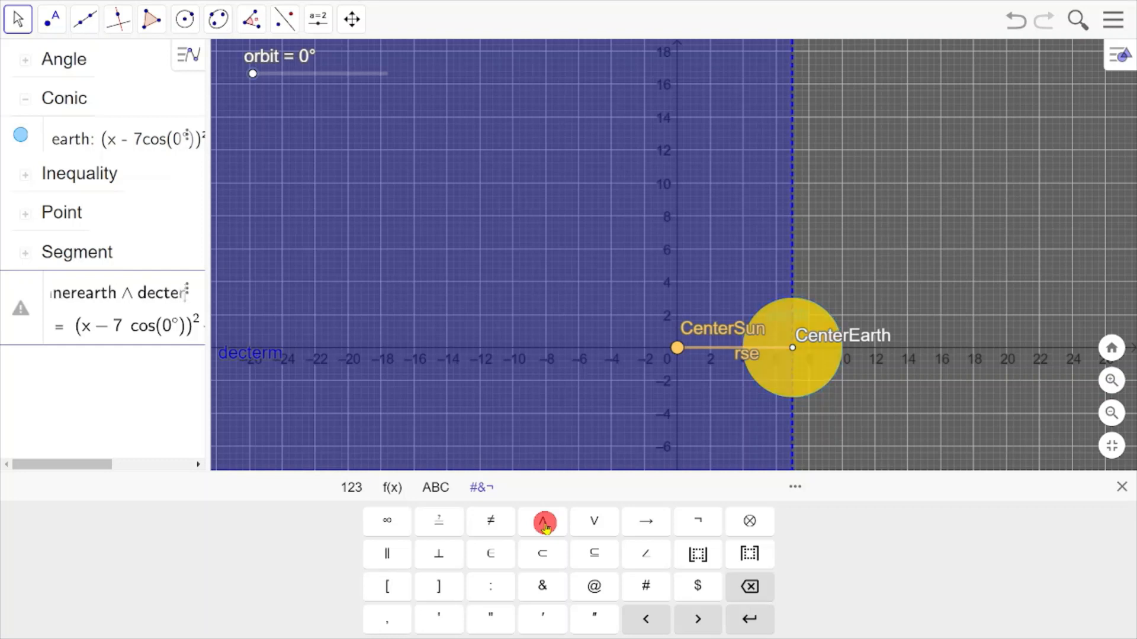
{"action": "type", "text": "m"}
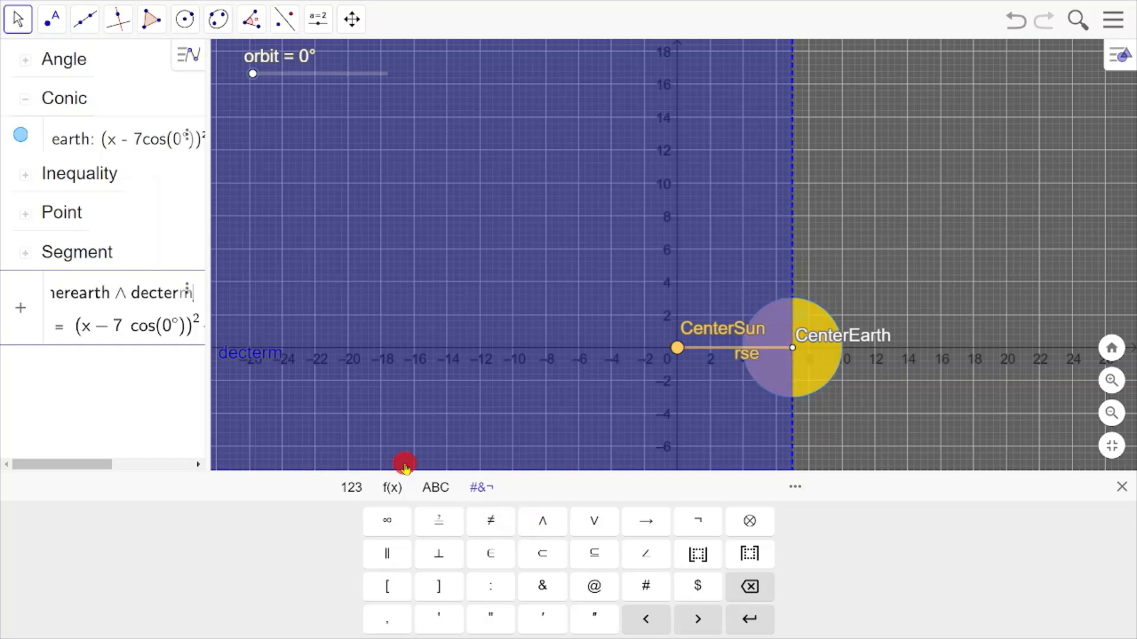
{"action": "left_click", "coordinate": [749, 619]}
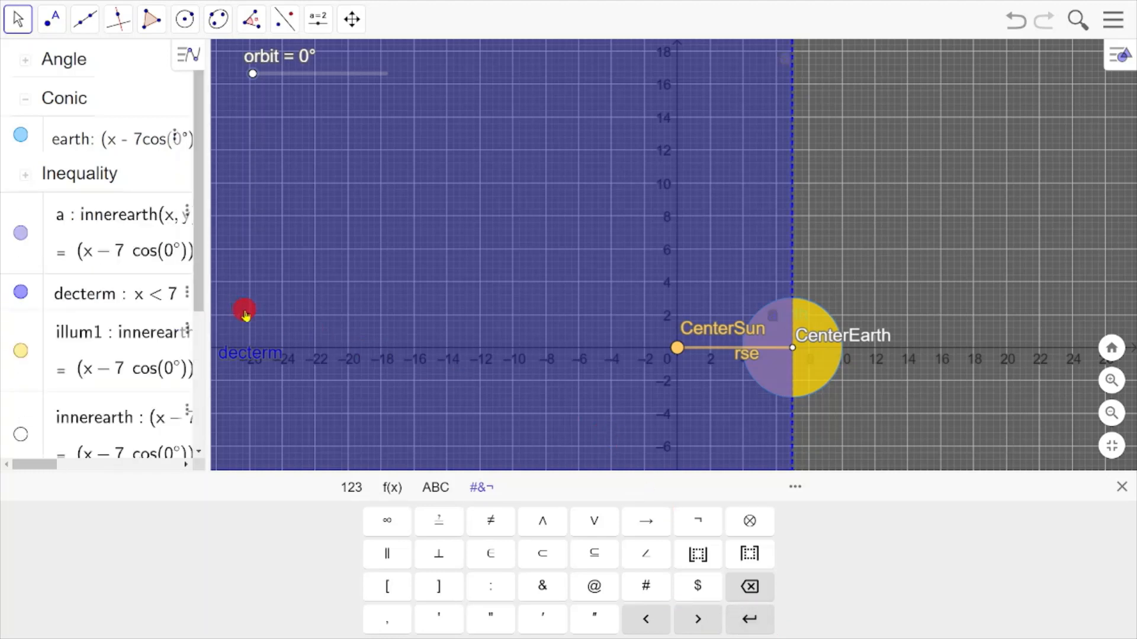
Hide the decterm region and rename the combined innerearth ∧ decterm region as decsolstice
{"action": "left_click", "coordinate": [20, 293]}
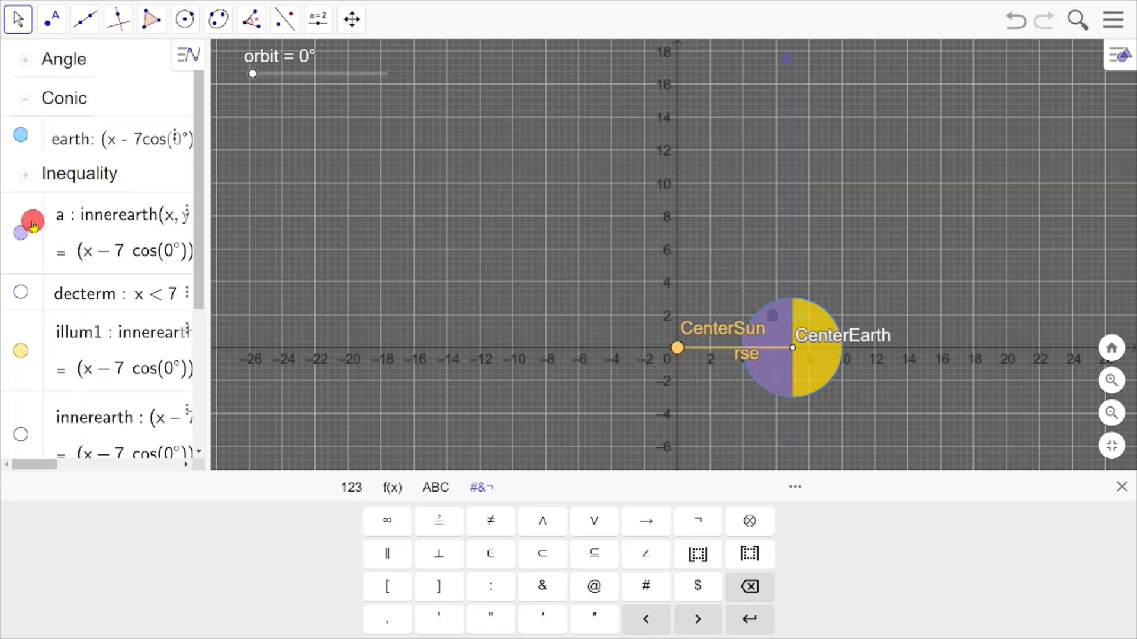
{"action": "left_click", "coordinate": [185, 216]}
{"action": "left_click", "coordinate": [202, 284]}
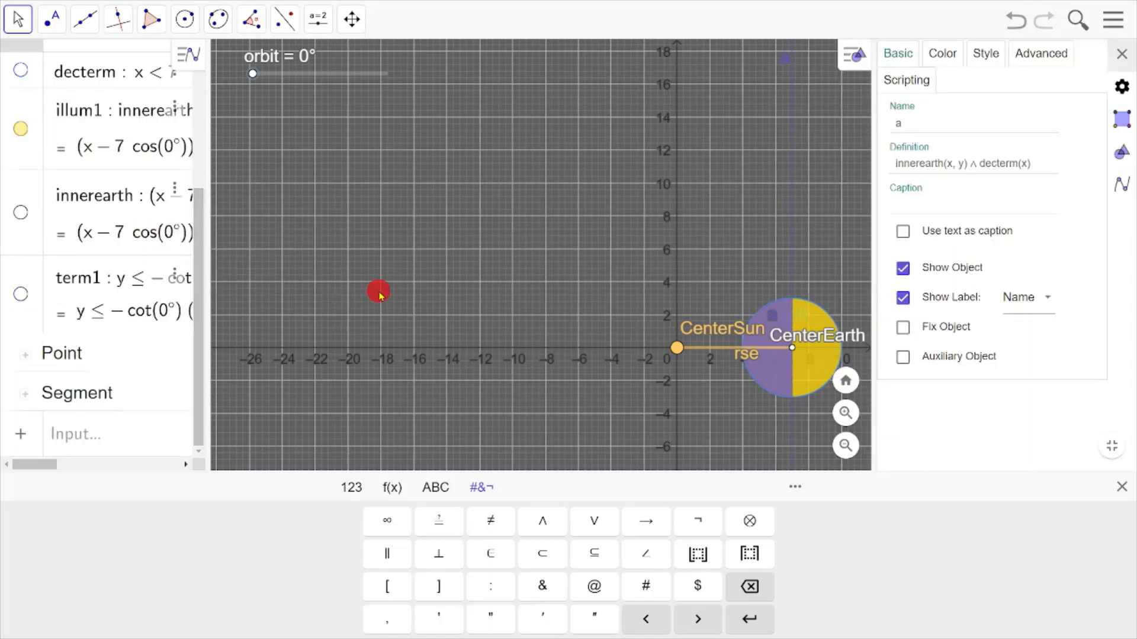
{"action": "left_click_drag", "start_coordinate": [920, 123], "coordinate": [894, 123]}
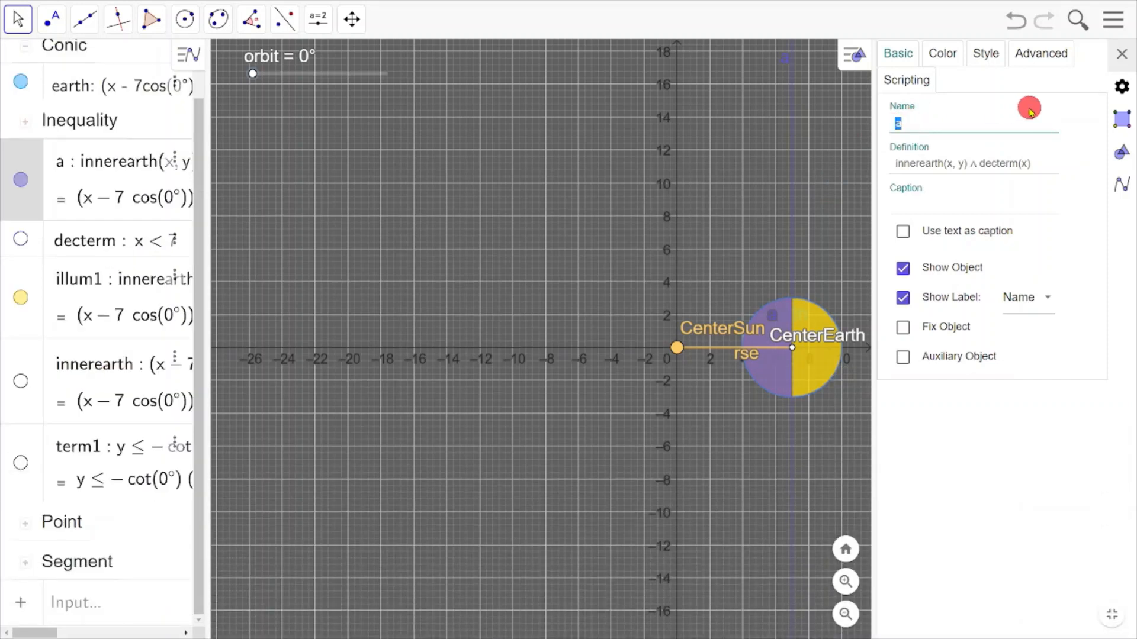
{"action": "type", "text": "decsolstice"}
{"action": "key", "text": "Return"}
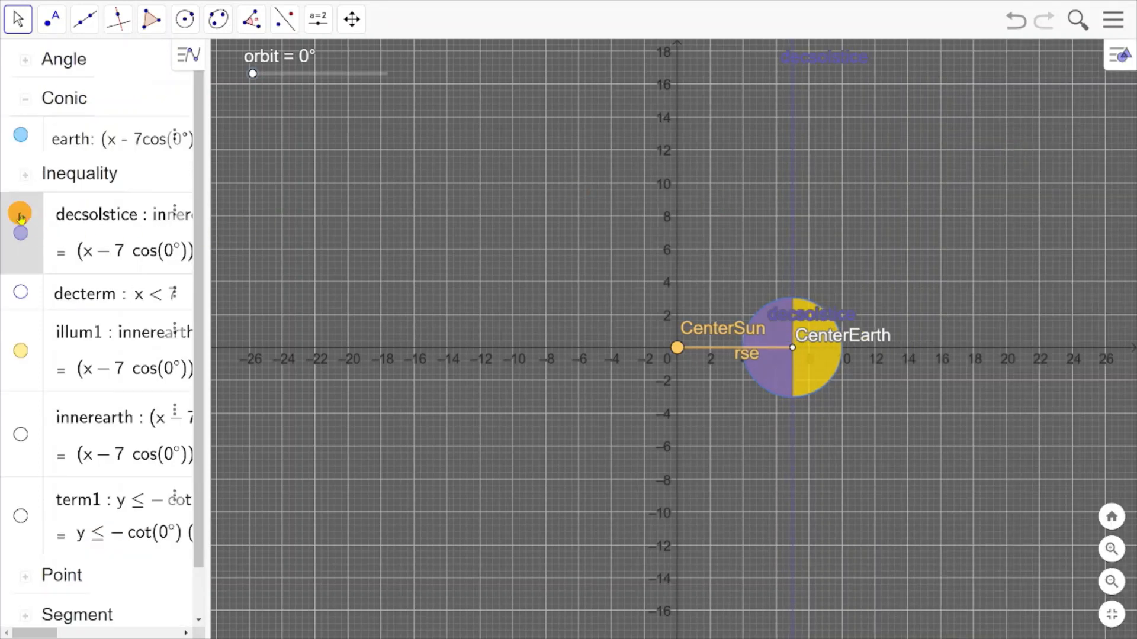
Turn off the label of decsolstice and color the region gold, RGB 255, 215, 0 (#FFD700)
{"action": "left_click", "coordinate": [176, 212]}
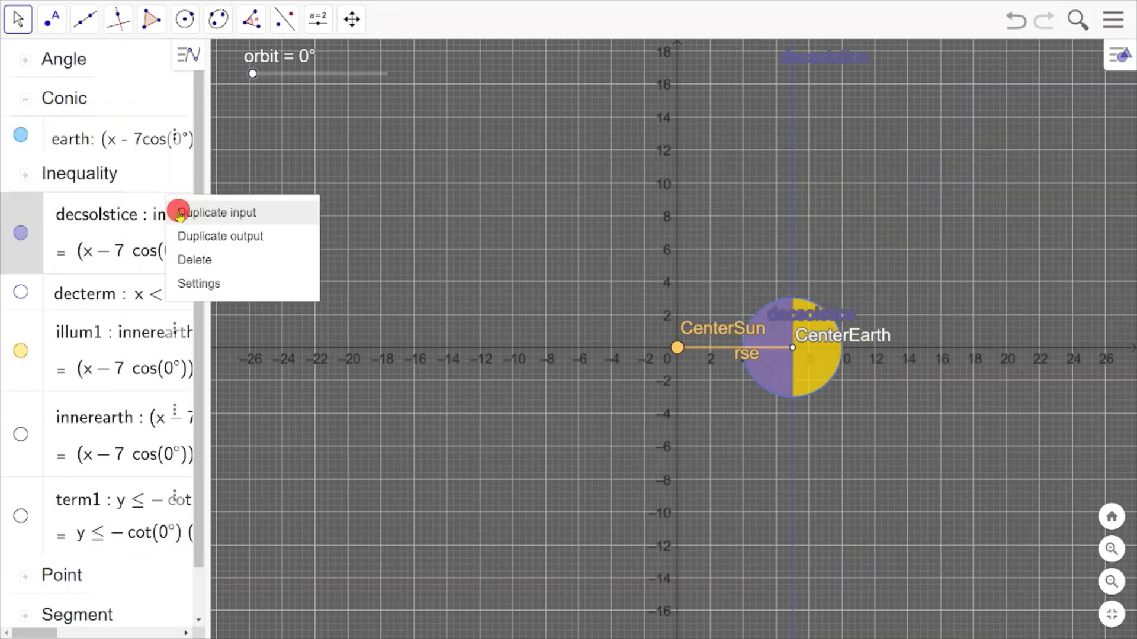
{"action": "left_click", "coordinate": [214, 280]}
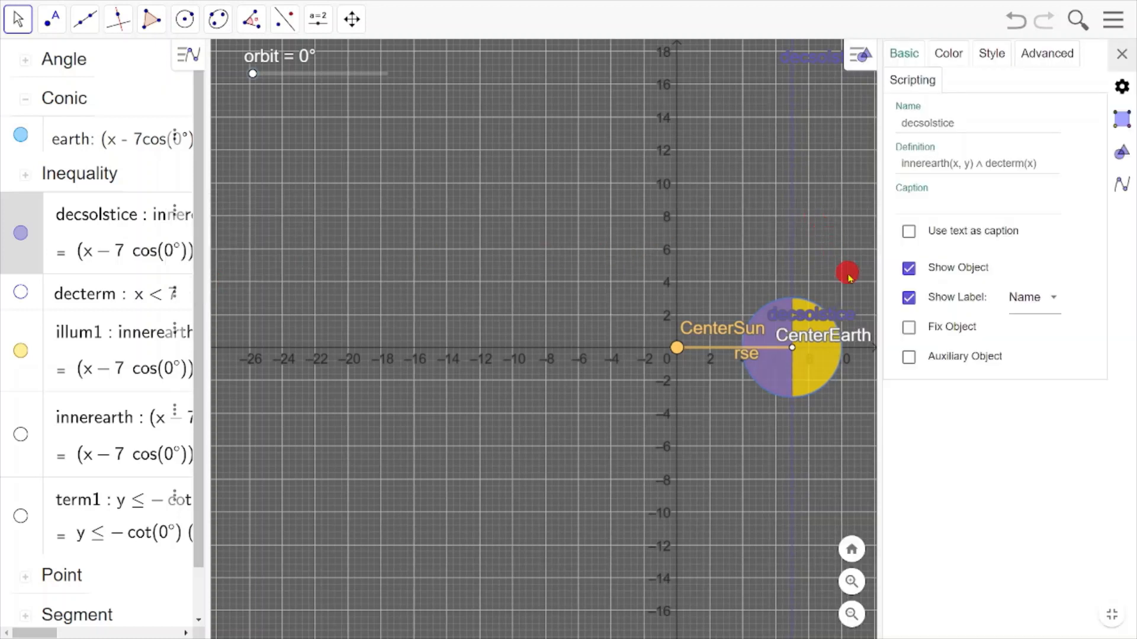
{"action": "left_click", "coordinate": [908, 297]}
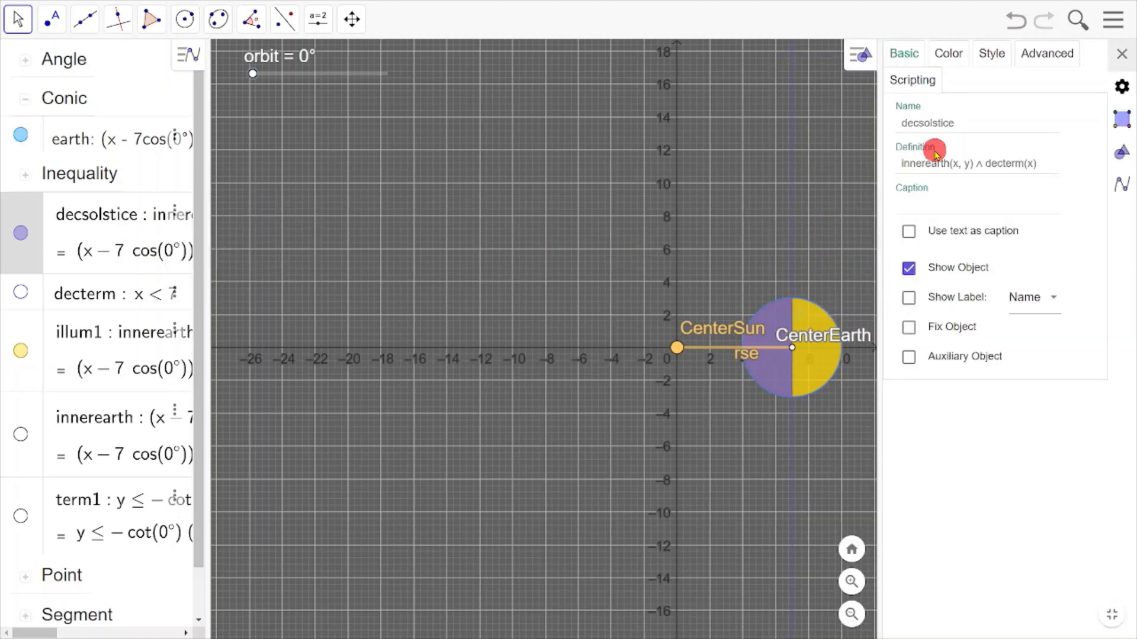
{"action": "left_click", "coordinate": [948, 52]}
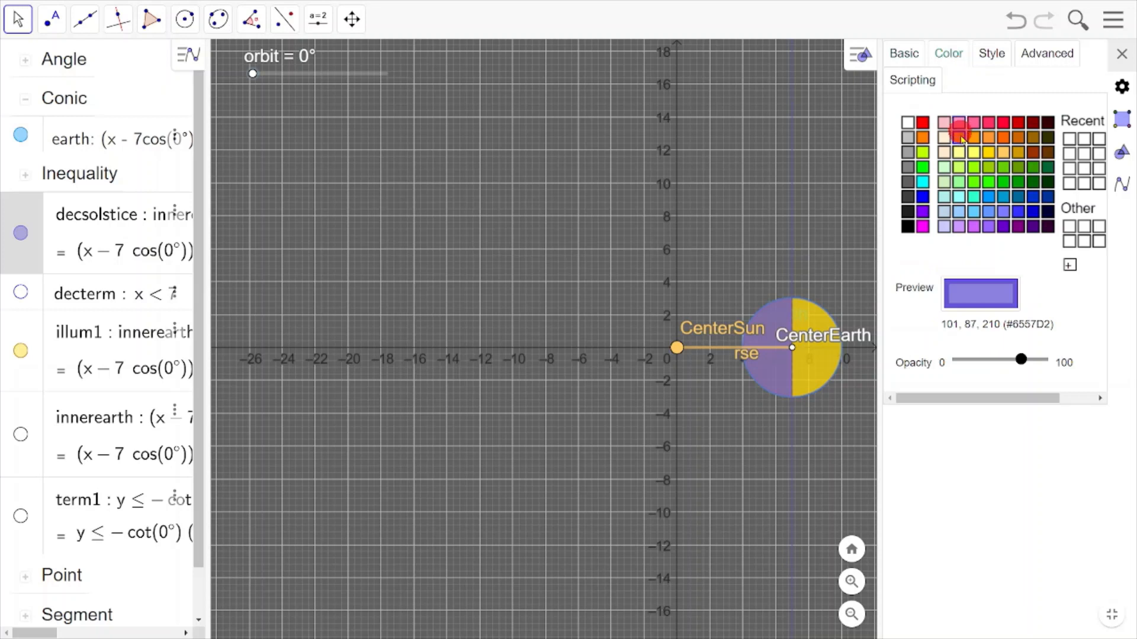
{"action": "left_click", "coordinate": [988, 155]}
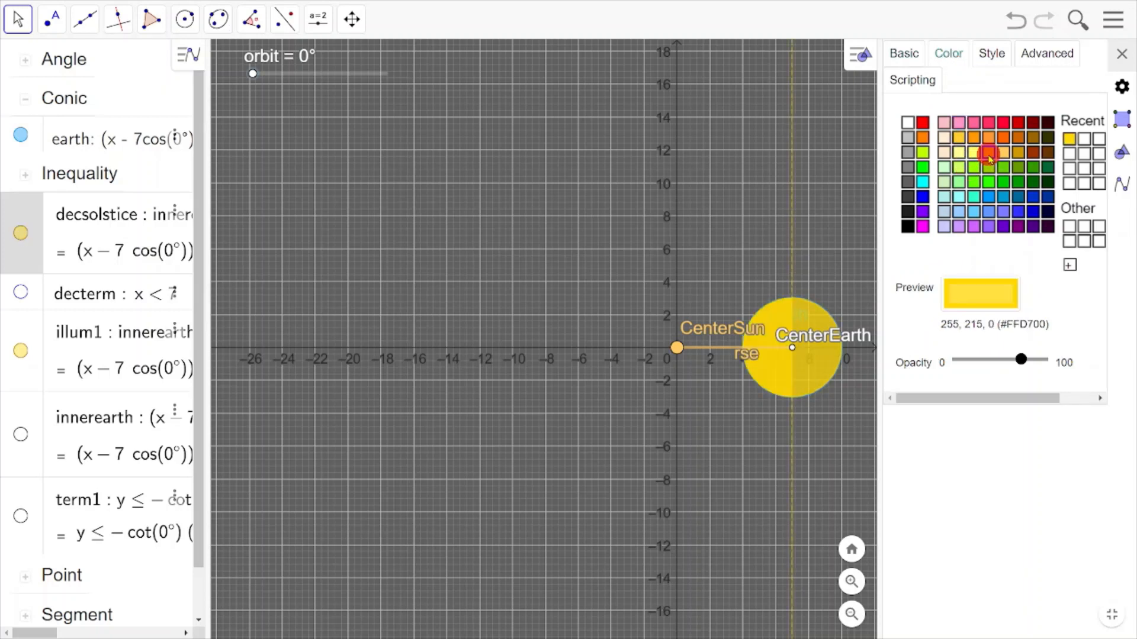
{"action": "left_click", "coordinate": [1120, 54]}
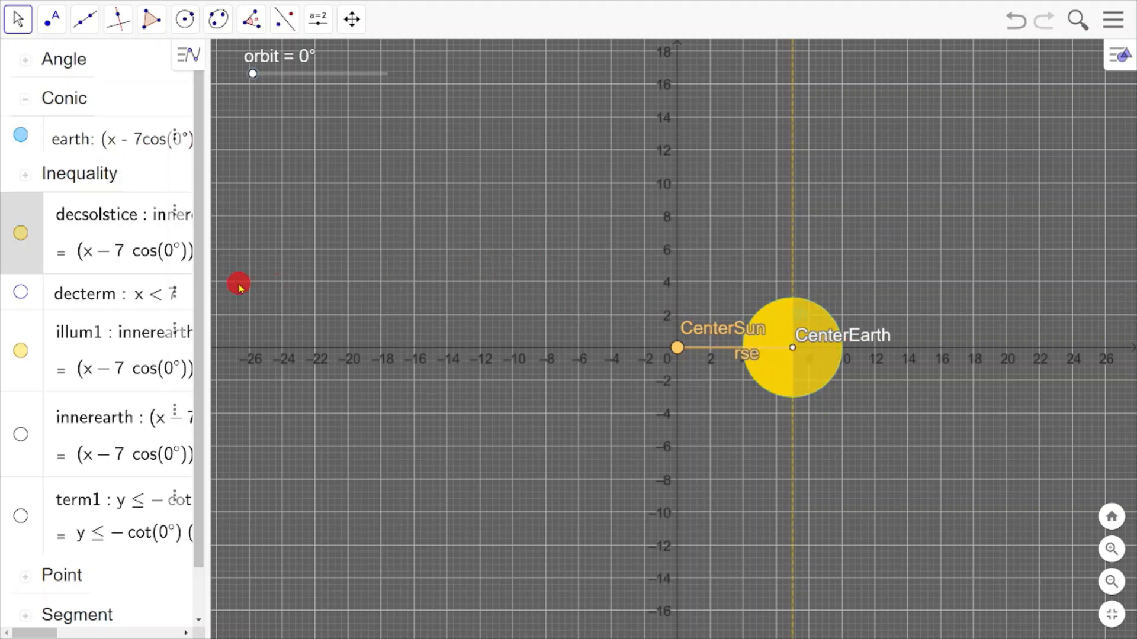
Set the condition to show illum1 to 1deg<=orbit<=179deg and test it with the orbit angle near 0°
{"action": "left_click", "coordinate": [32, 342]}
{"action": "left_click", "coordinate": [177, 328]}
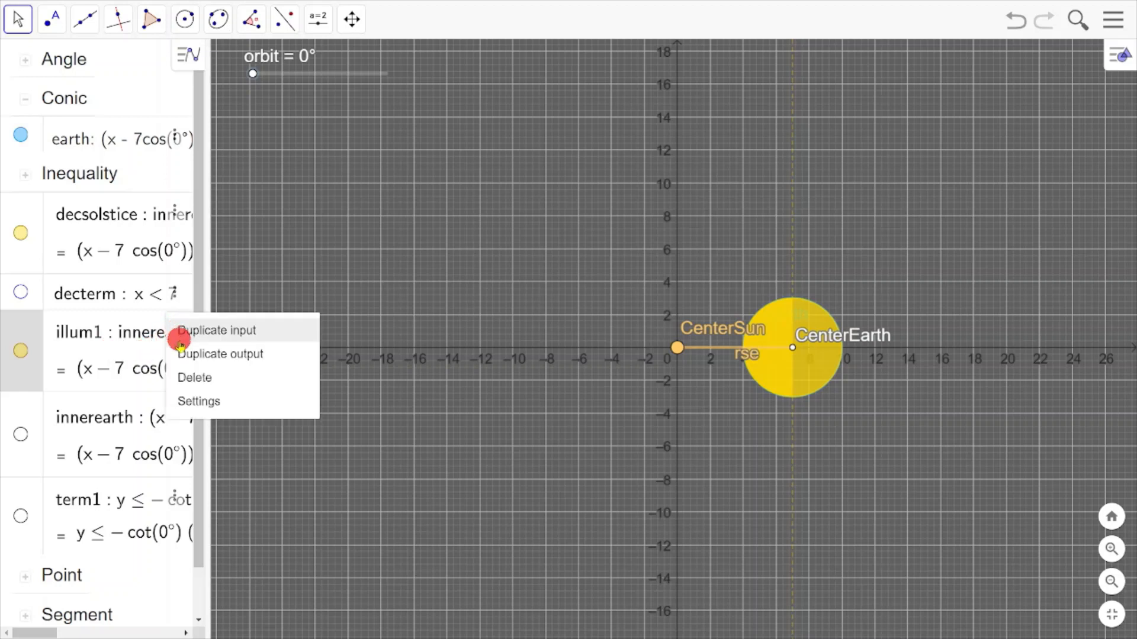
{"action": "left_click", "coordinate": [195, 401]}
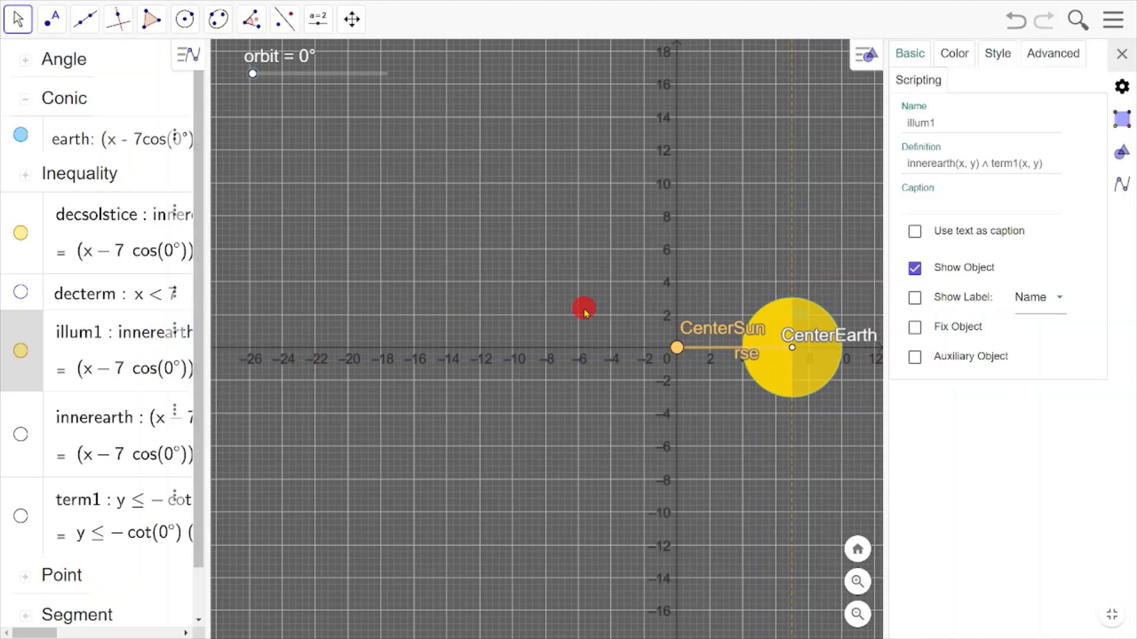
{"action": "left_click", "coordinate": [1052, 57]}
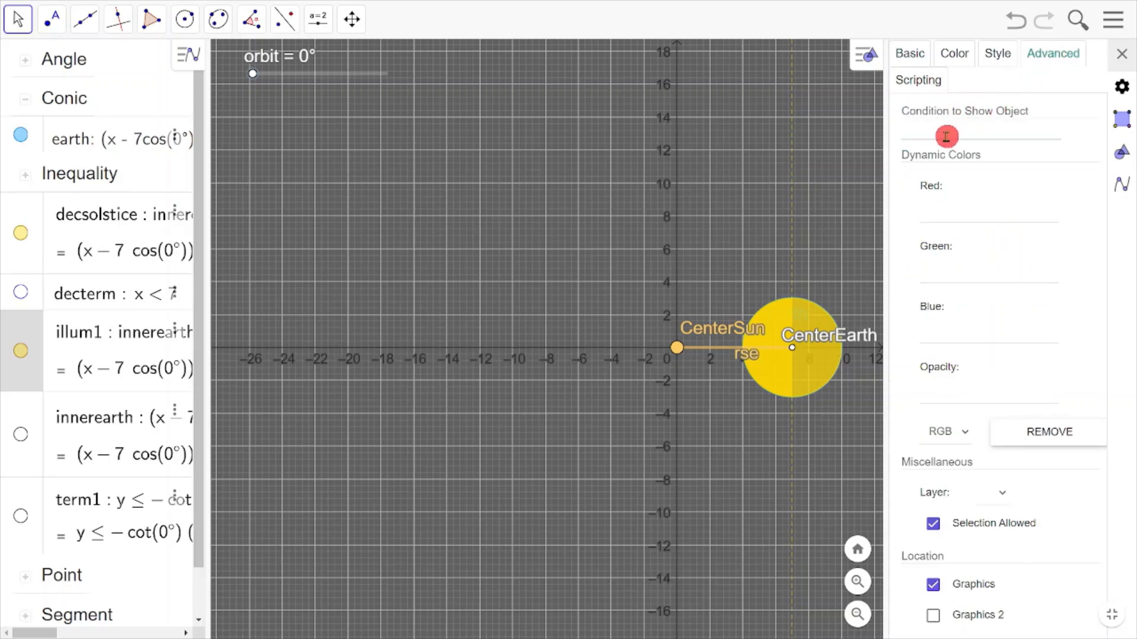
{"action": "left_click", "coordinate": [928, 133]}
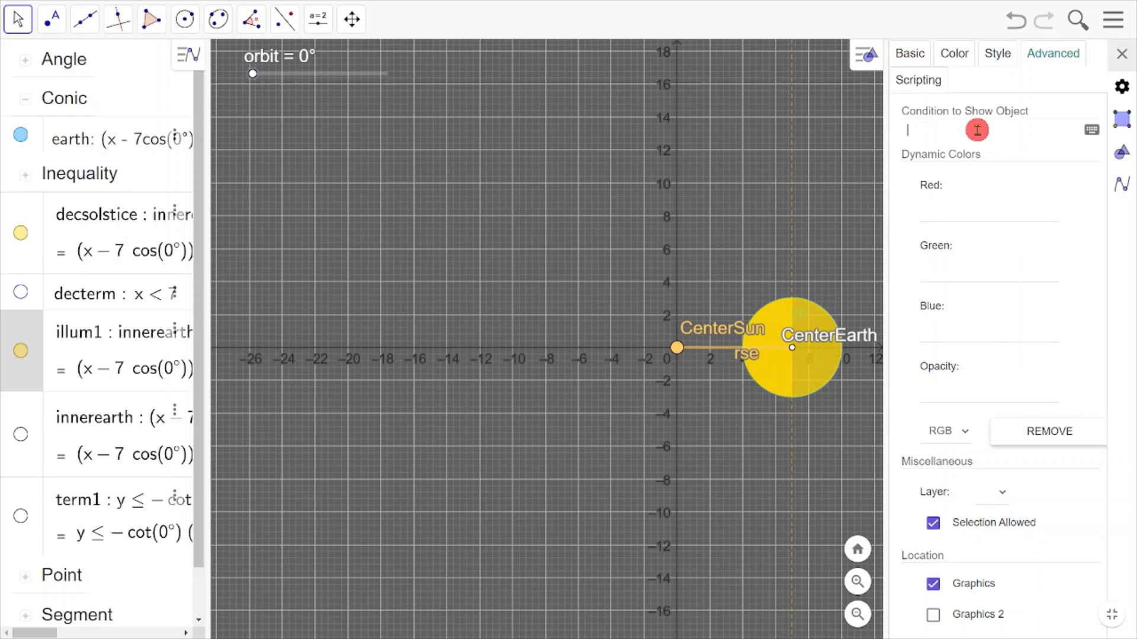
{"action": "type", "text": "1deg<=orbit<=179deg"}
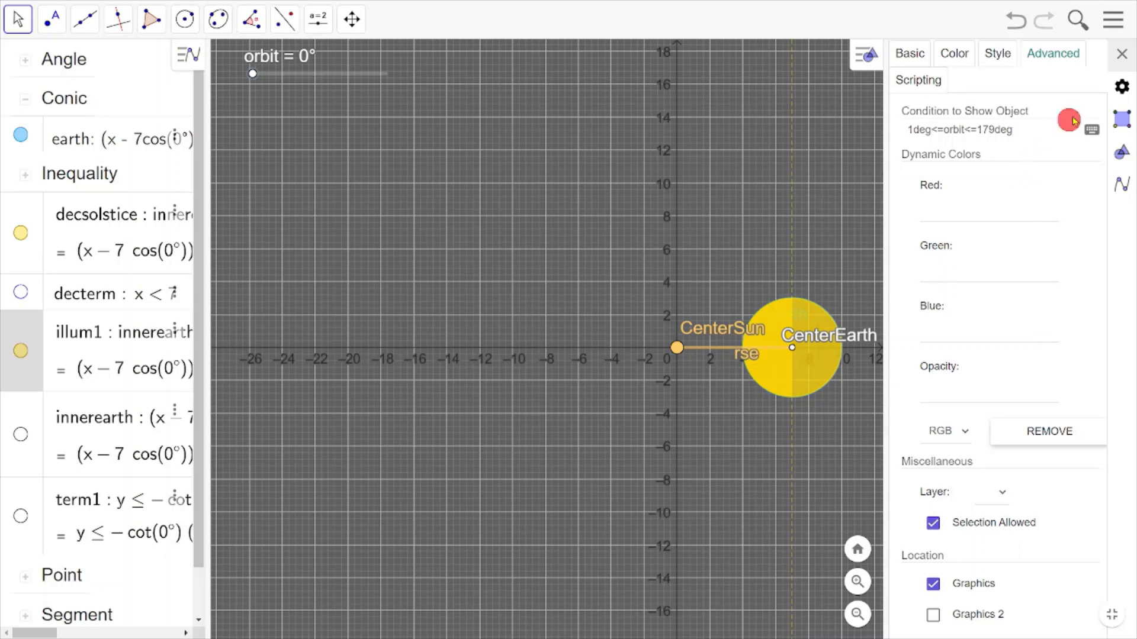
{"action": "left_click", "coordinate": [1121, 55]}
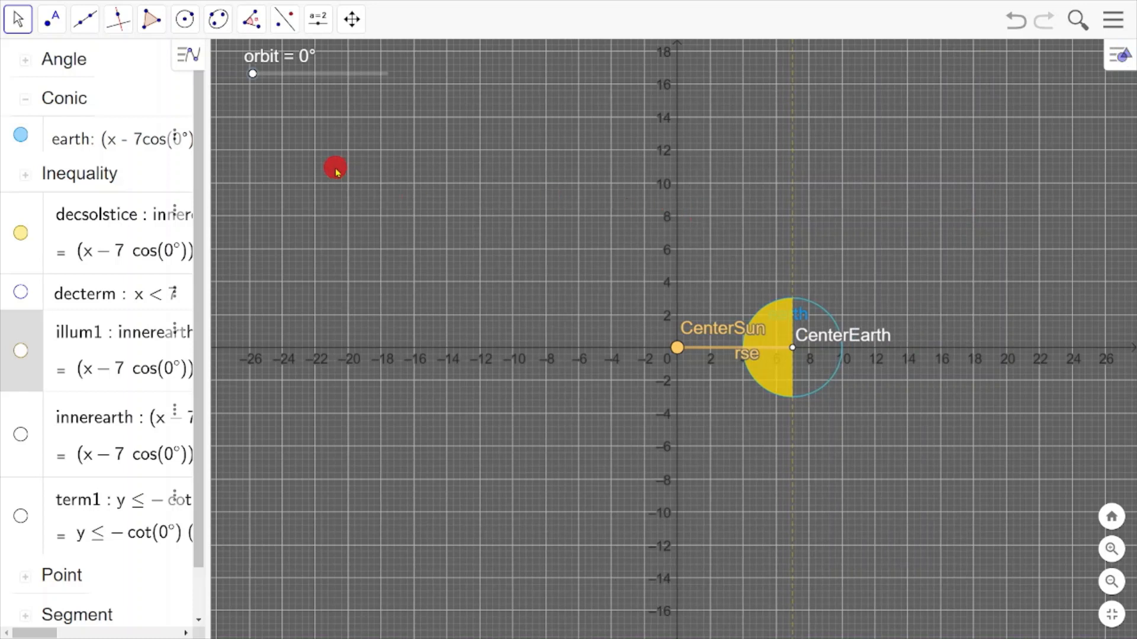
{"action": "mouse_move", "coordinate": [256, 83]}
{"action": "left_mouse_down"}
{"action": "mouse_move", "coordinate": [277, 87]}
{"action": "mouse_move", "coordinate": [251, 81]}
{"action": "left_mouse_up"}
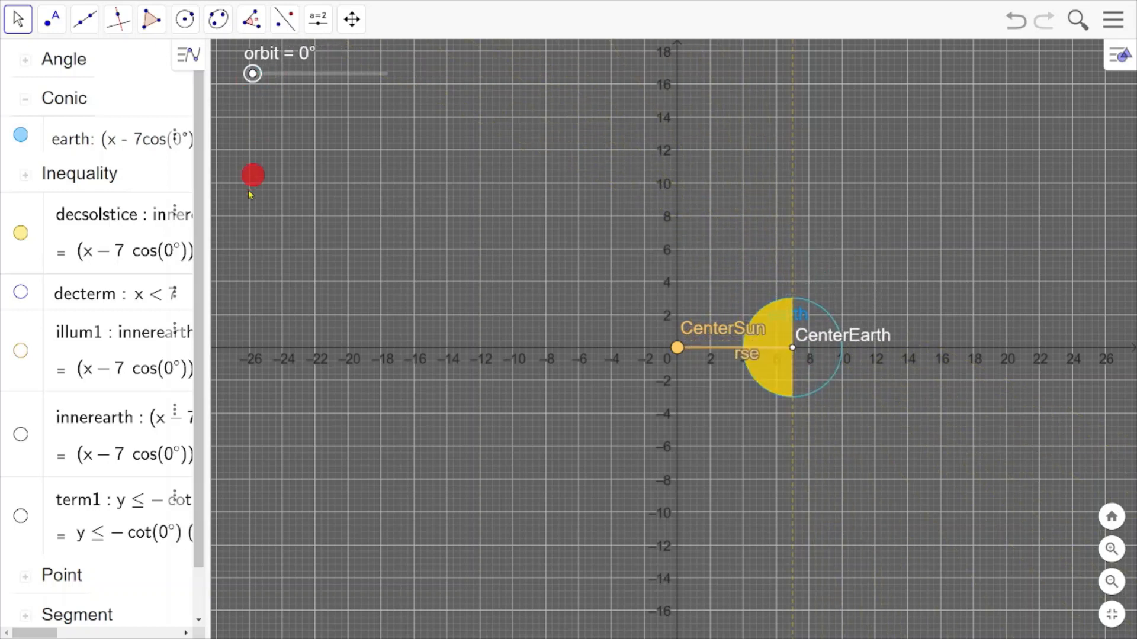
Set the condition to show decsolstice to 0deg<=orbit<=1deg
{"action": "left_click", "coordinate": [25, 220]}
{"action": "left_click", "coordinate": [177, 216]}
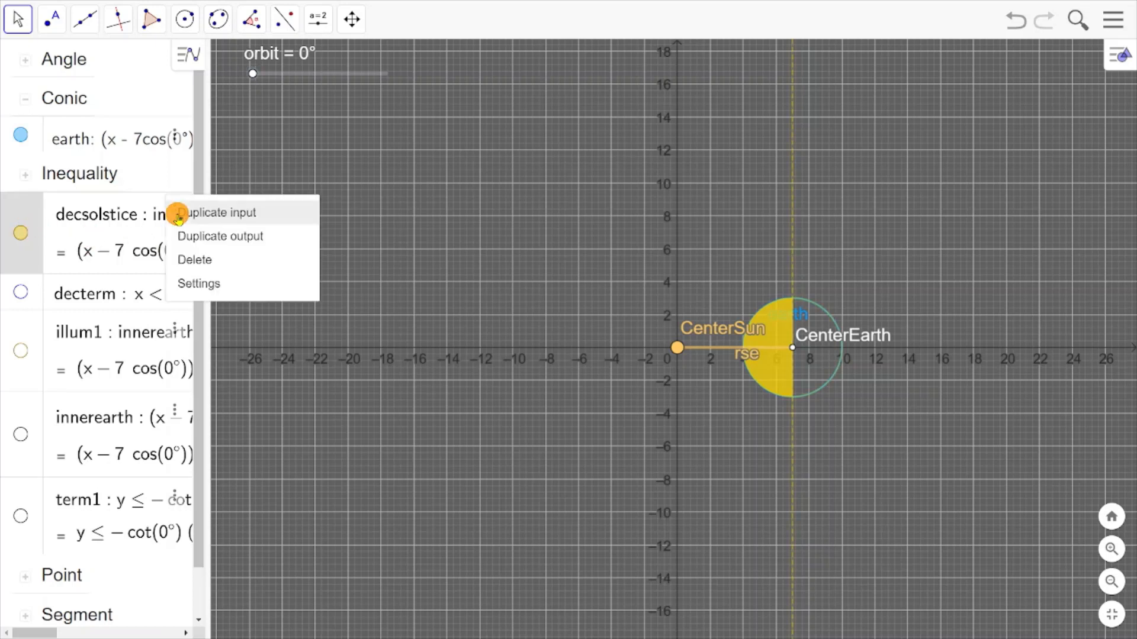
{"action": "left_click", "coordinate": [197, 285]}
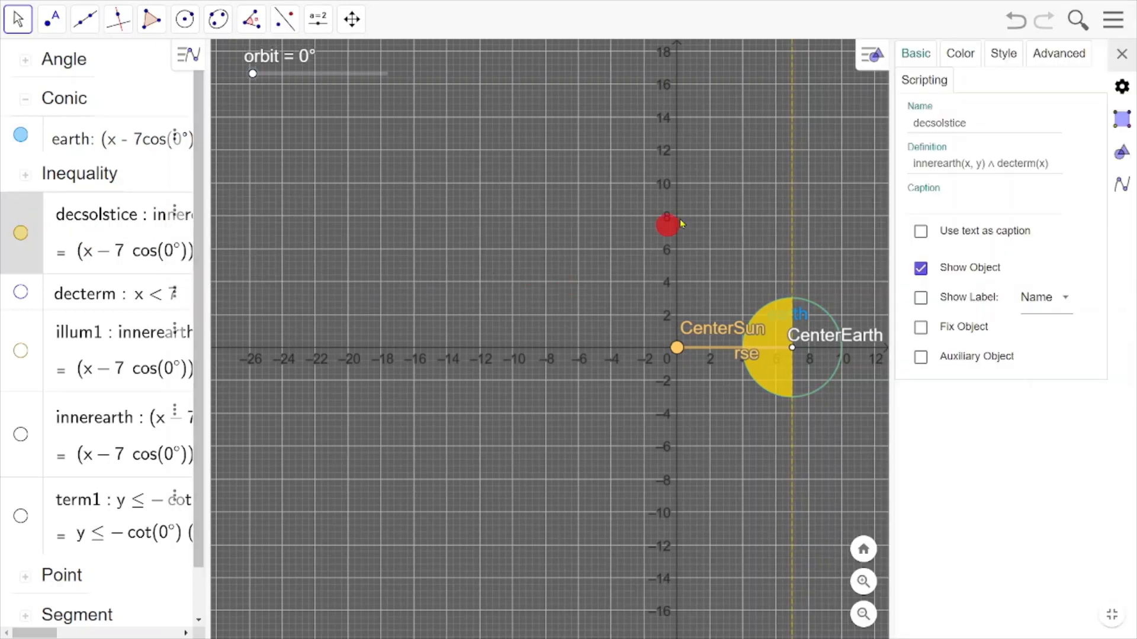
{"action": "left_click", "coordinate": [1045, 58]}
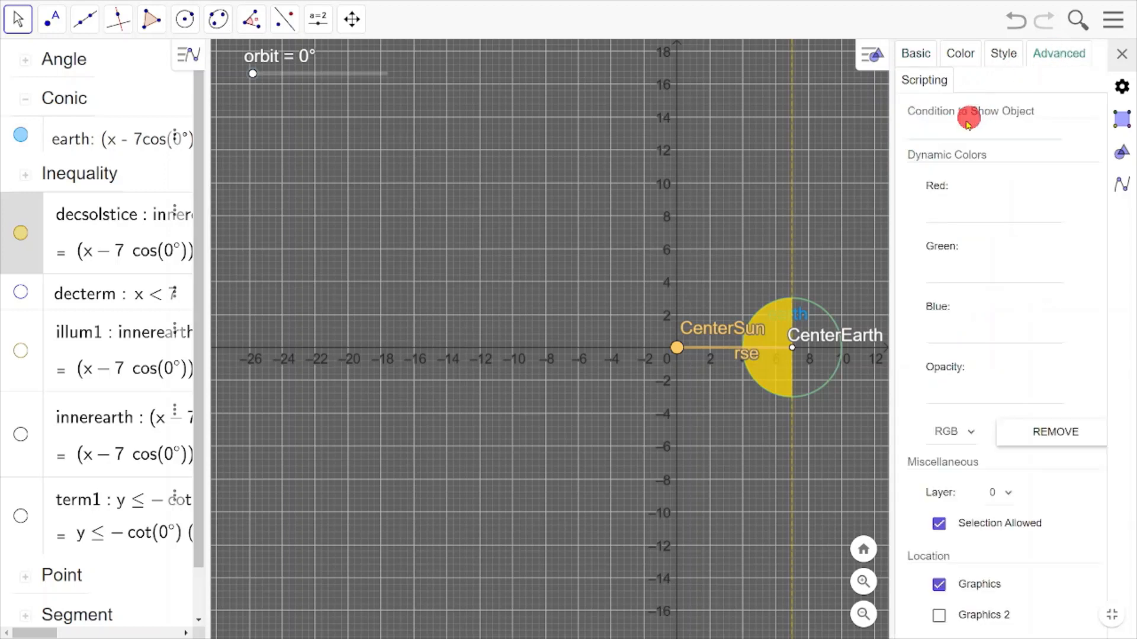
{"action": "left_click", "coordinate": [942, 126]}
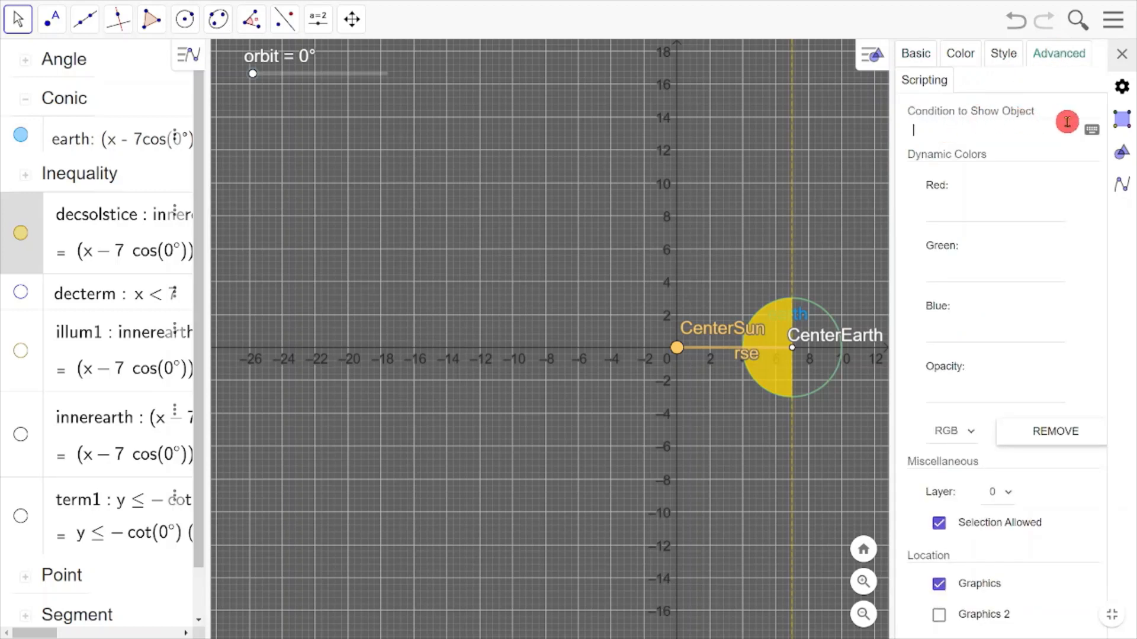
{"action": "type", "text": "0deg<=orbit<=1deg"}
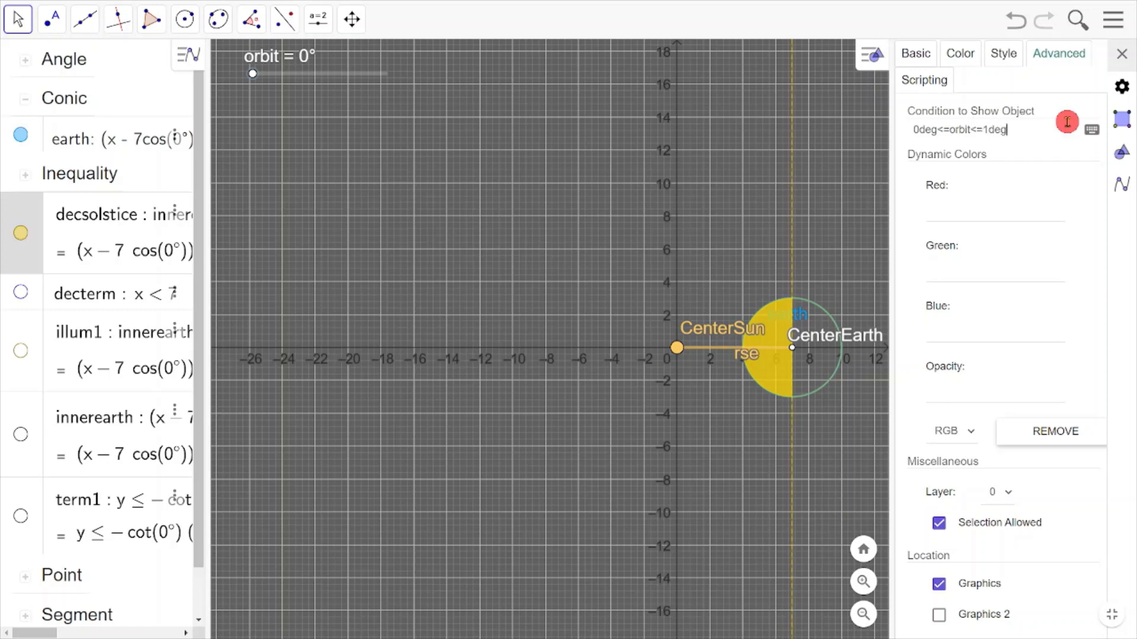
{"action": "left_click", "coordinate": [1121, 53]}
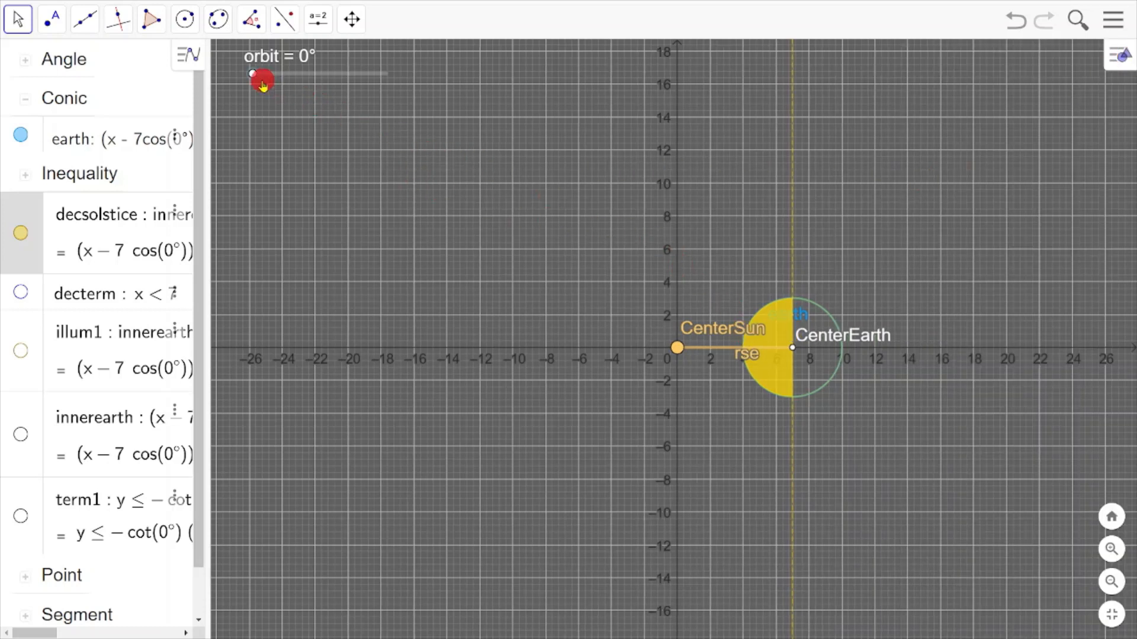
Vary the orbit angle between 0° and about 8° to check the switch between decsolstice and illum1
{"action": "left_click_drag", "start_coordinate": [253, 75], "coordinate": [256, 75]}
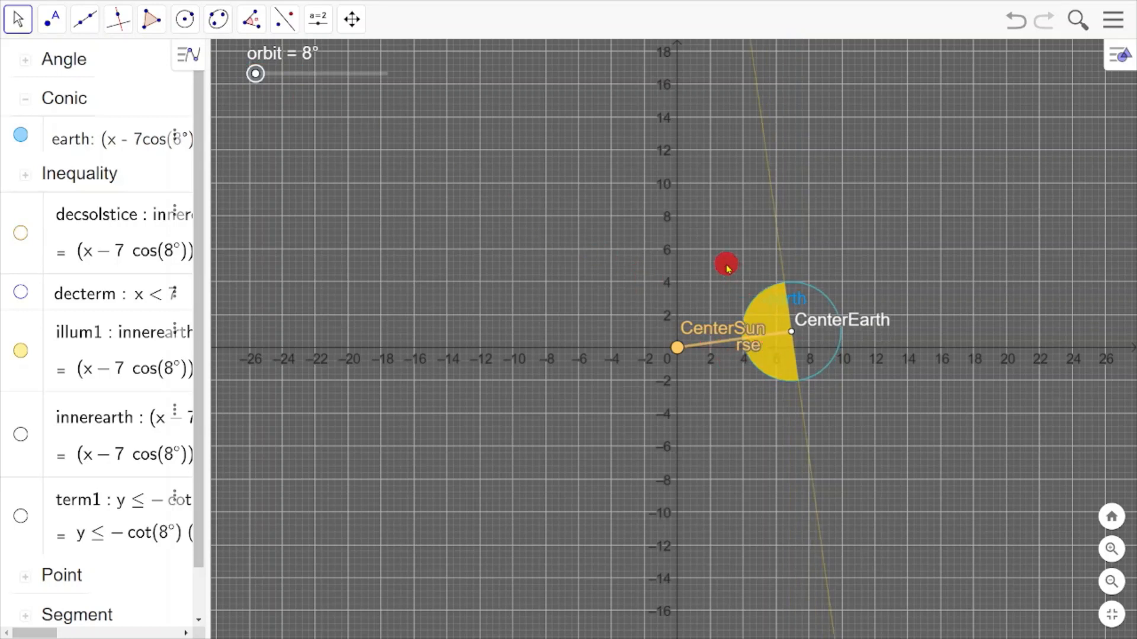
{"action": "mouse_move", "coordinate": [253, 73]}
{"action": "left_mouse_down"}
{"action": "mouse_move", "coordinate": [329, 95]}
{"action": "mouse_move", "coordinate": [321, 69]}
{"action": "mouse_move", "coordinate": [259, 81]}
{"action": "left_mouse_up"}
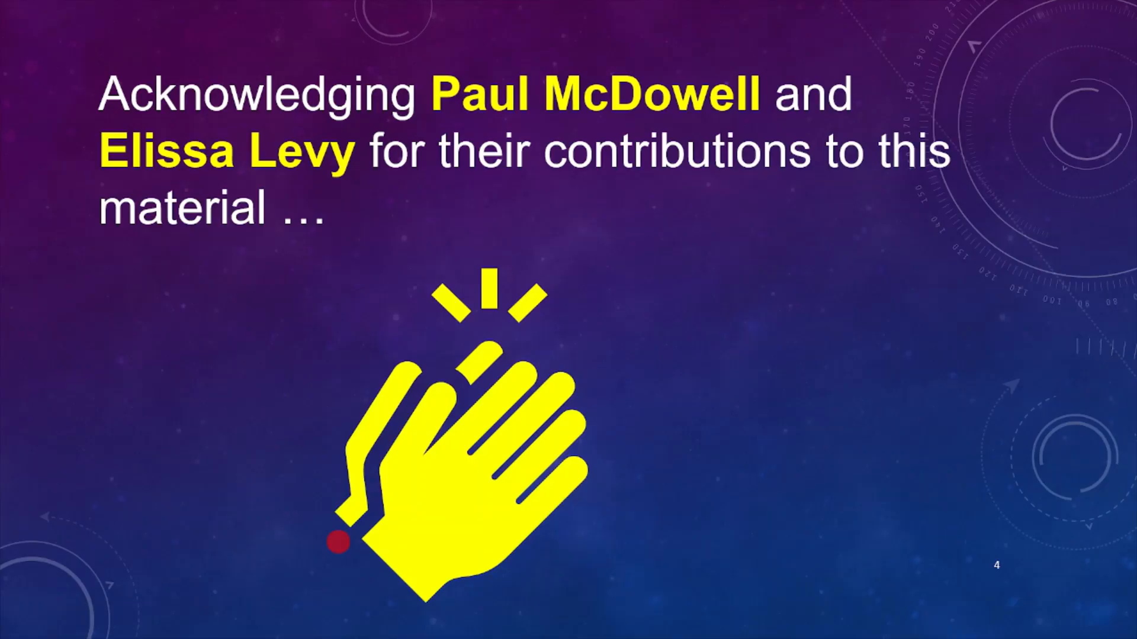
{"action": "key", "text": "Right"}
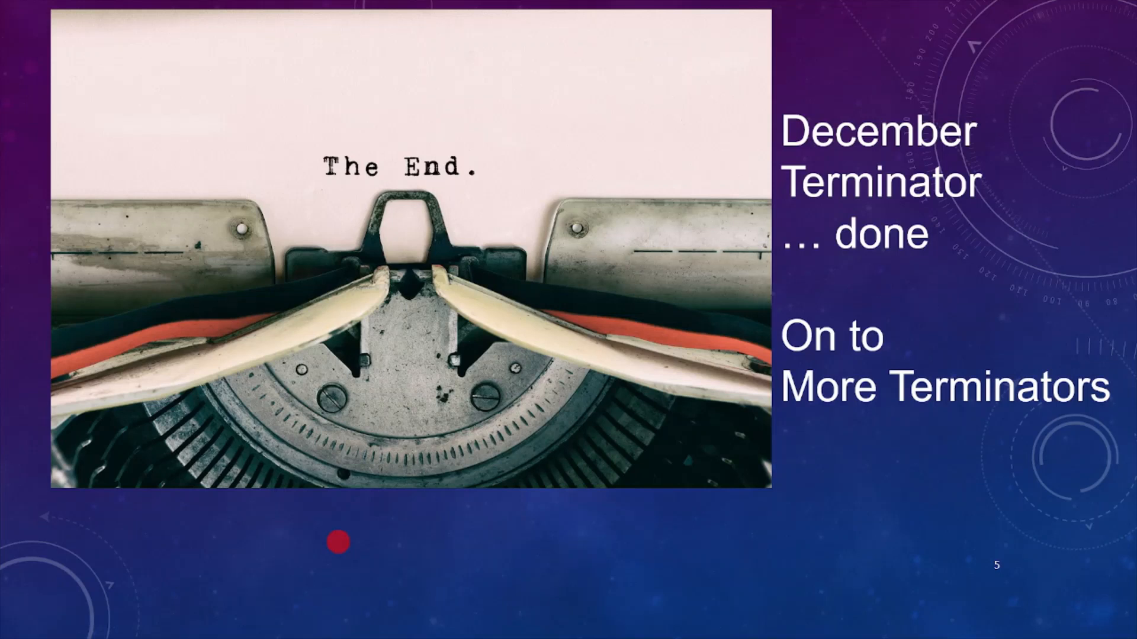